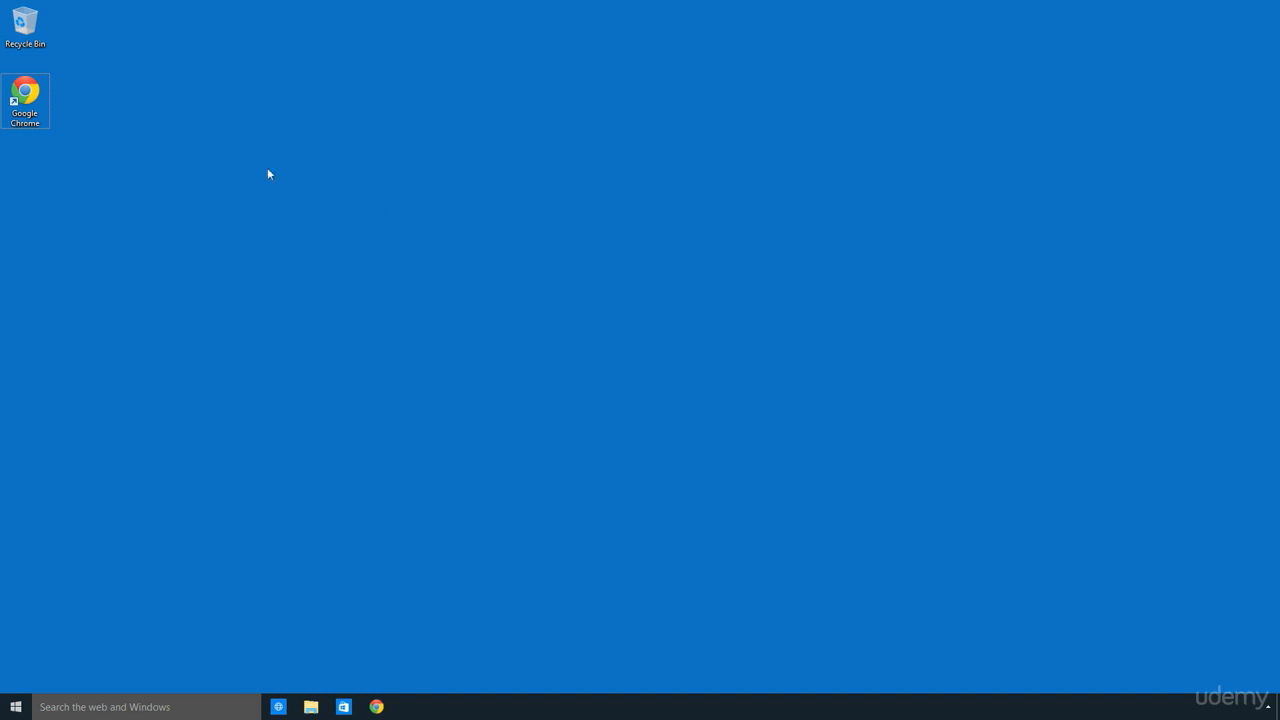
# Open Google Chrome and go to git-for-windows.github.io.
pyautogui.doubleClick(36, 92)
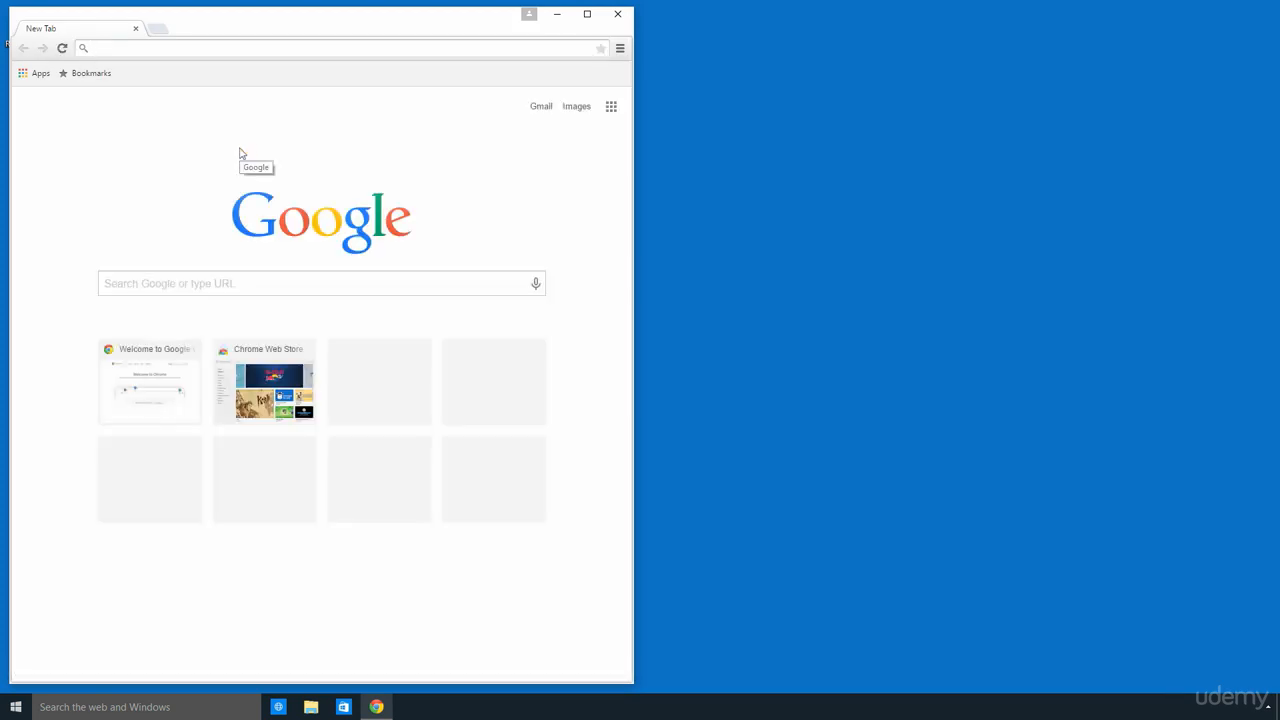
pyautogui.write('git-')
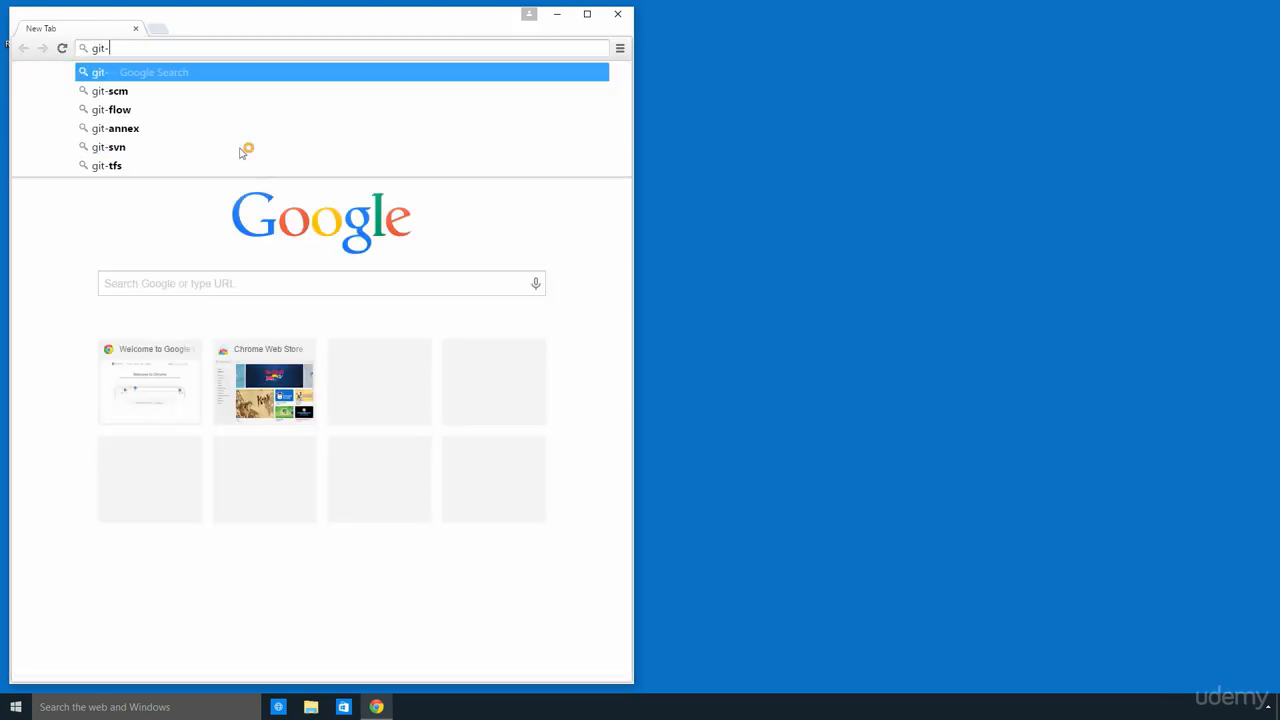
pyautogui.write('for-')
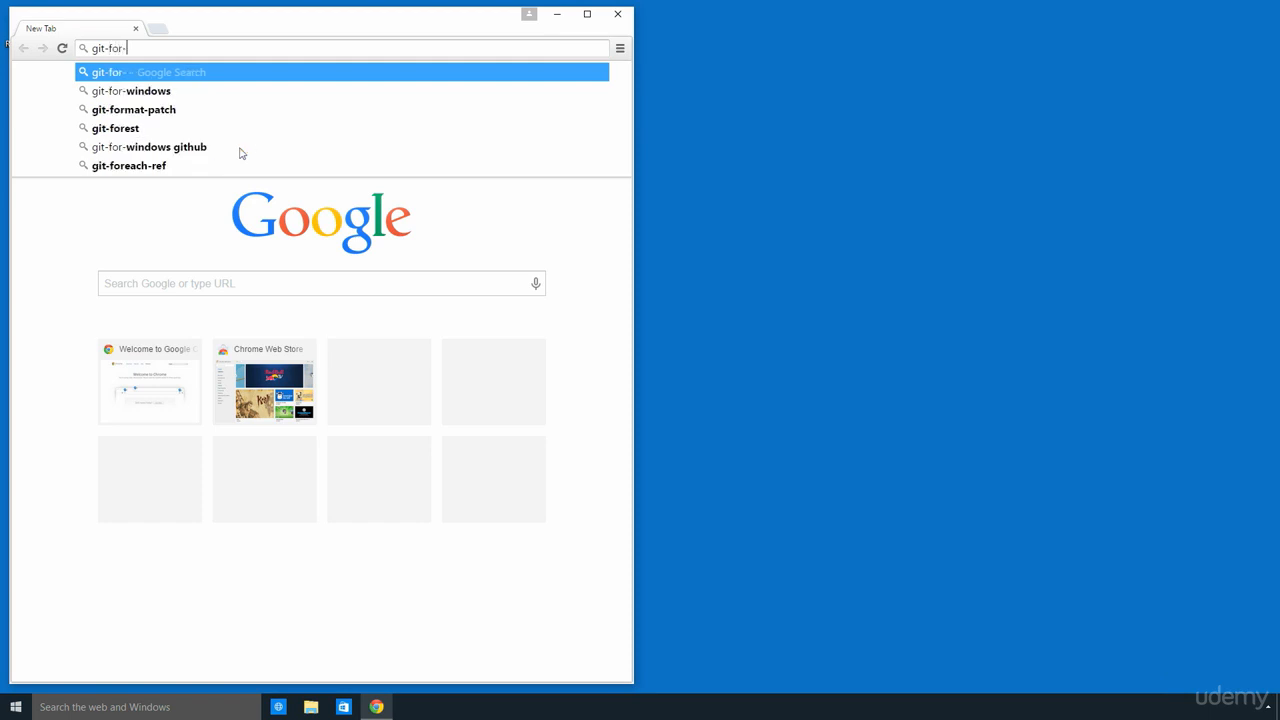
pyautogui.write('windows.git')
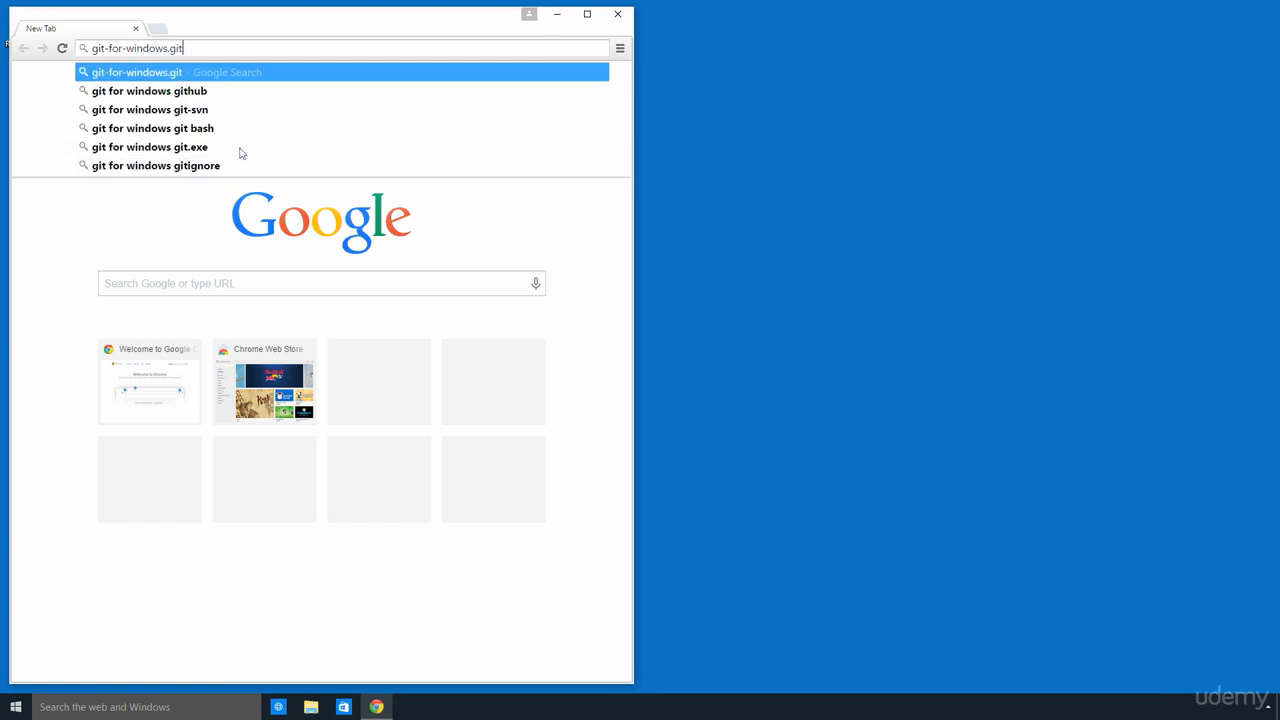
pyautogui.write('hub.io')
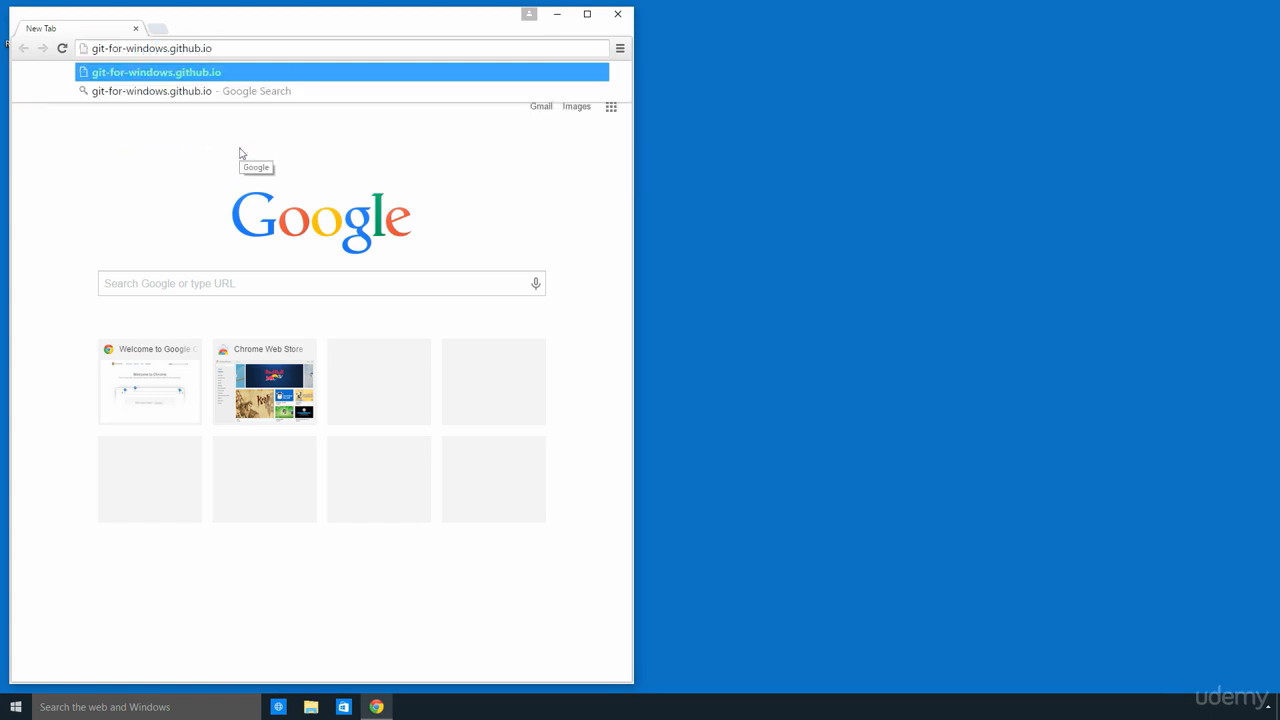
pyautogui.press('Return')
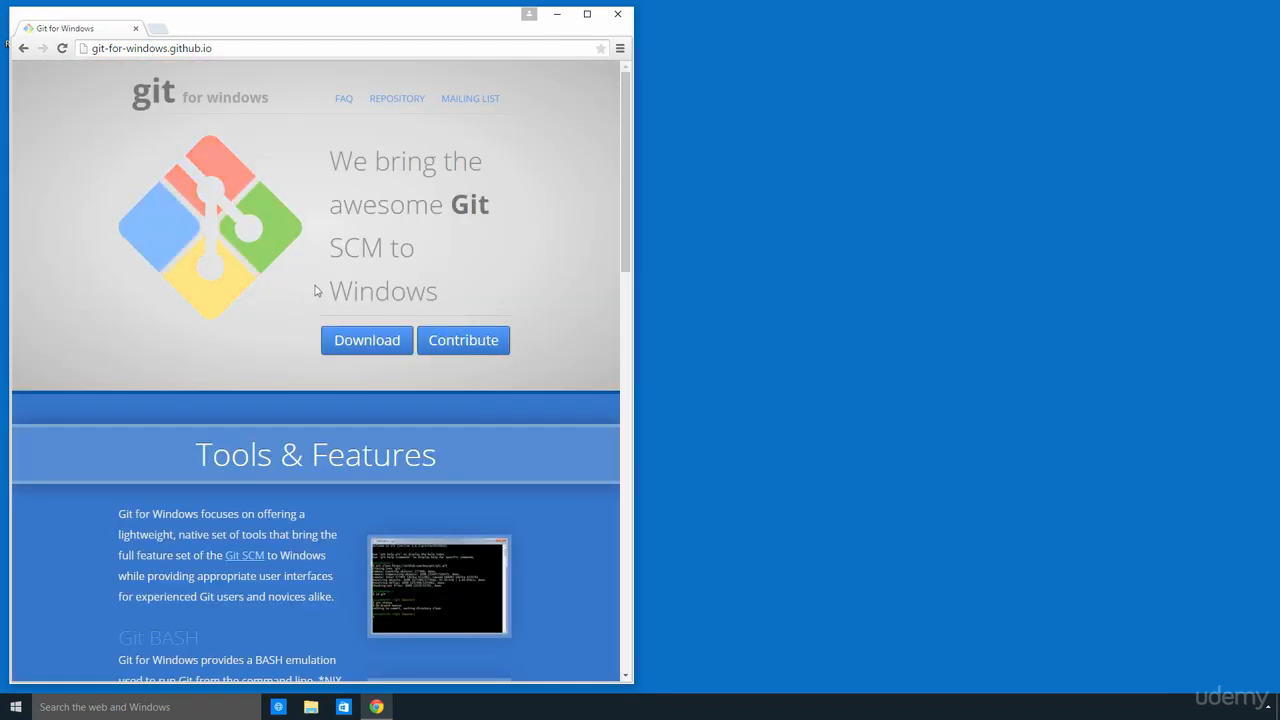
# Download Git-2.4.2.1-release-candidate-64-bit.exe from the releases page and run it, allowing it to make changes to the PC.
pyautogui.click(331, 342)
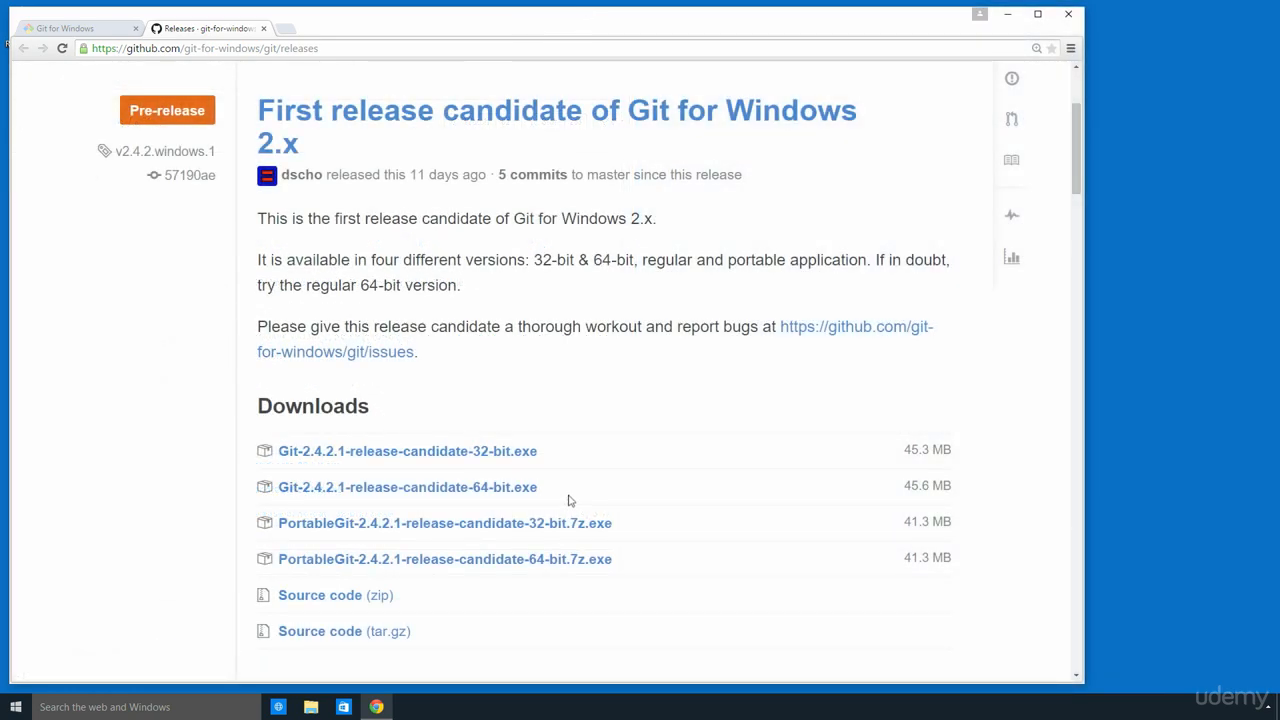
pyautogui.click(494, 492)
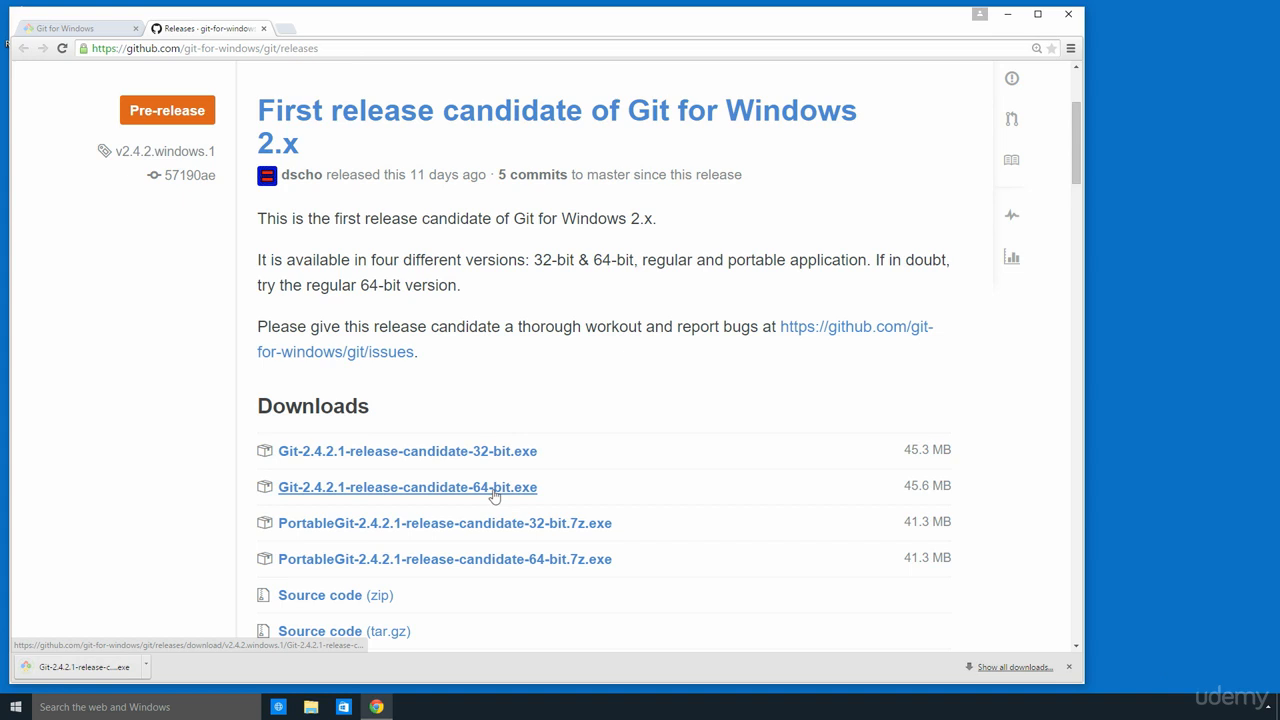
pyautogui.click(145, 666)
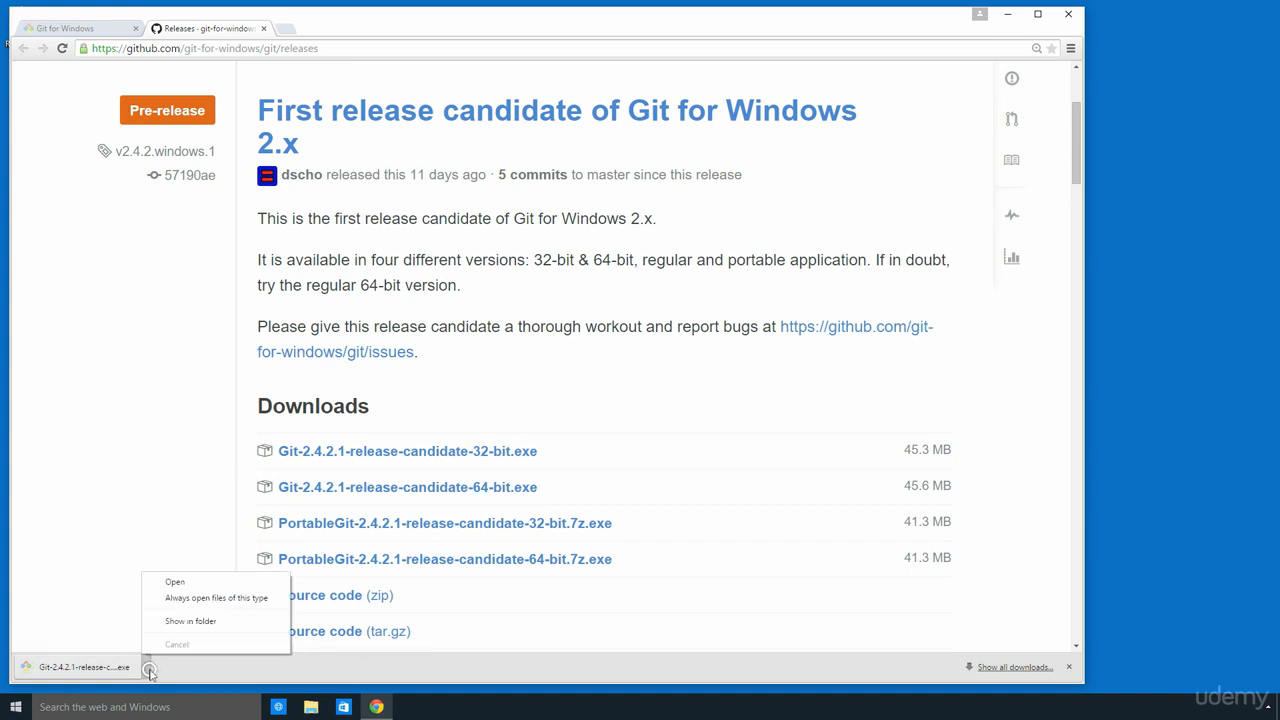
pyautogui.click(174, 583)
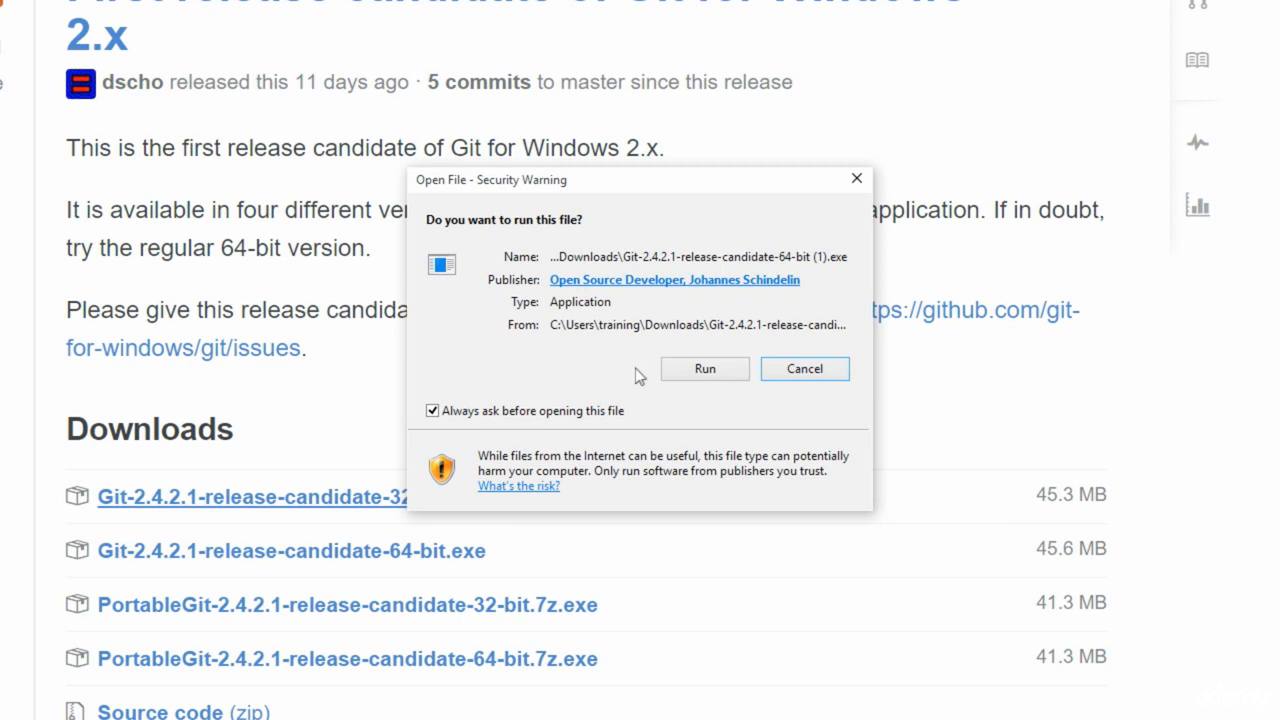
pyautogui.click(684, 374)
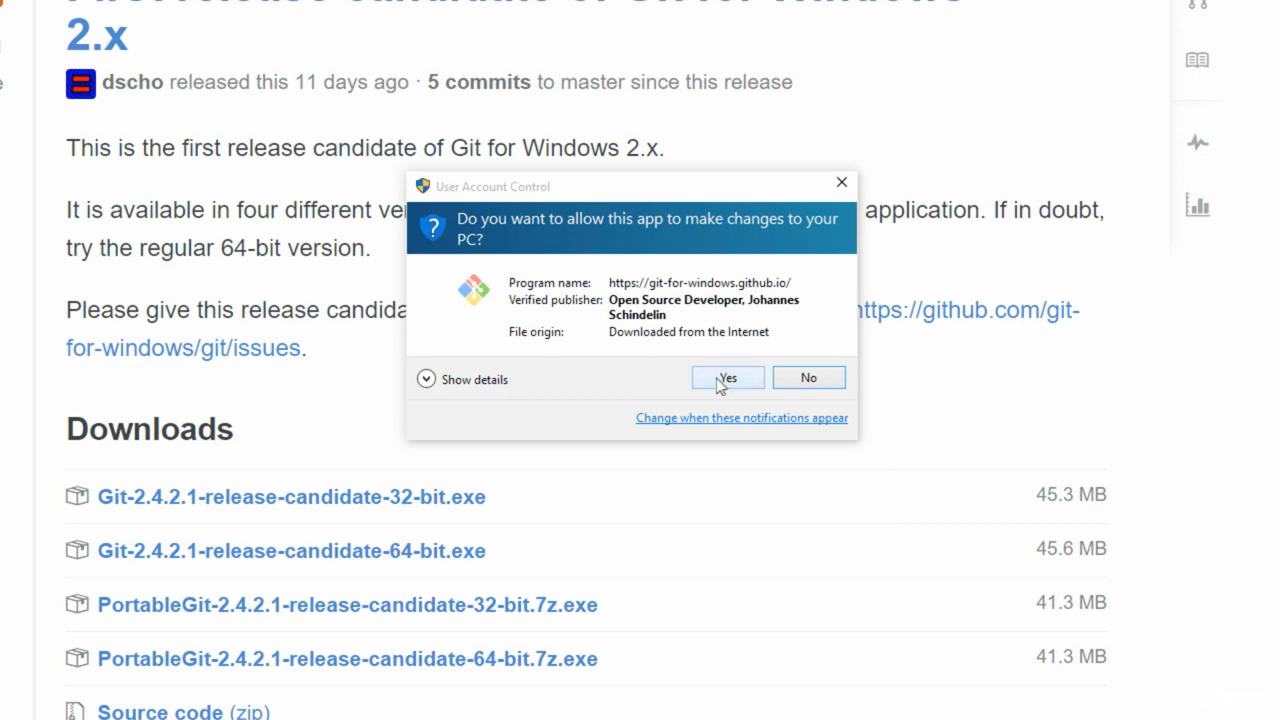
pyautogui.click(724, 379)
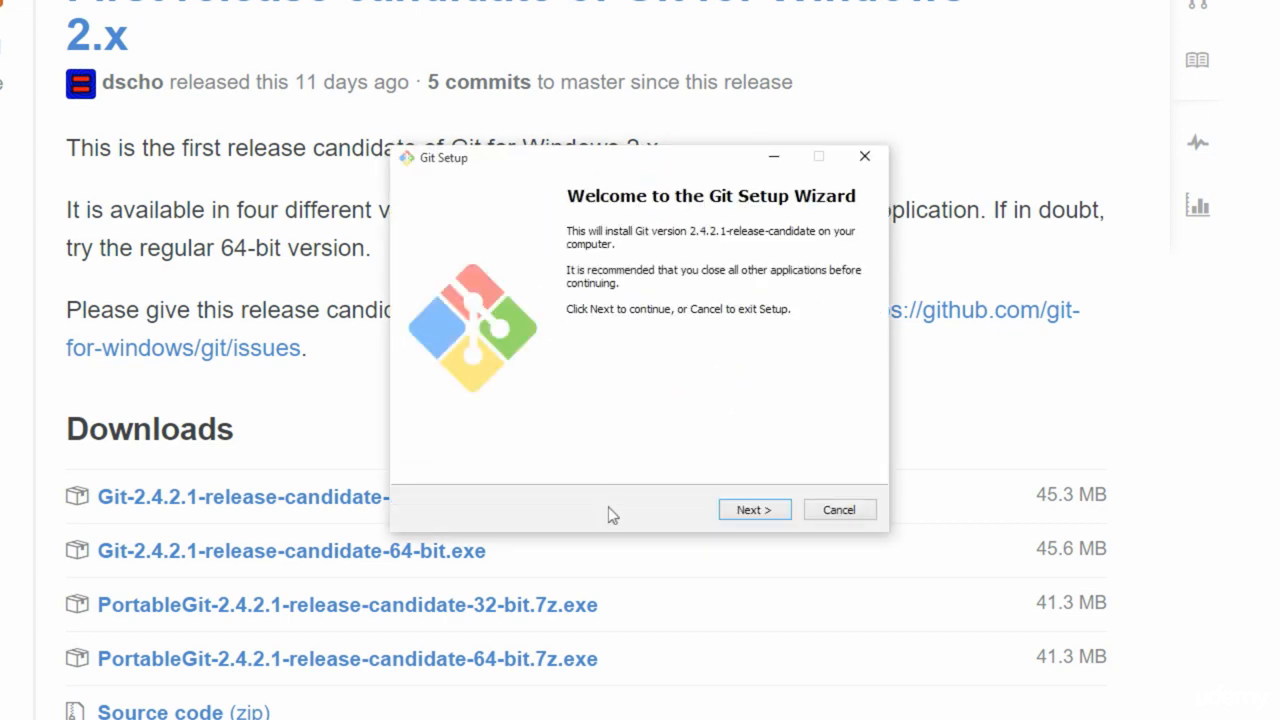
# Proceed past the welcome and GNU licence pages of Git Setup and accept C:\Program Files\Git as the destination folder.
pyautogui.click(755, 511)
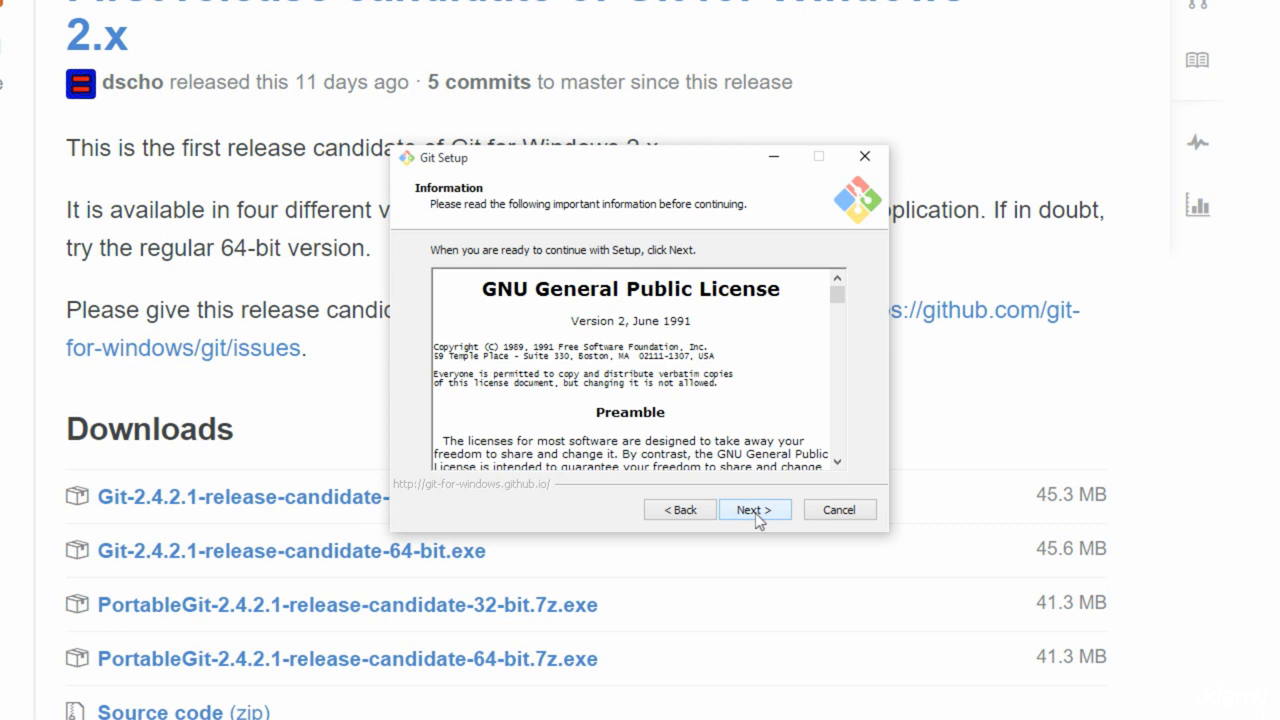
pyautogui.click(755, 512)
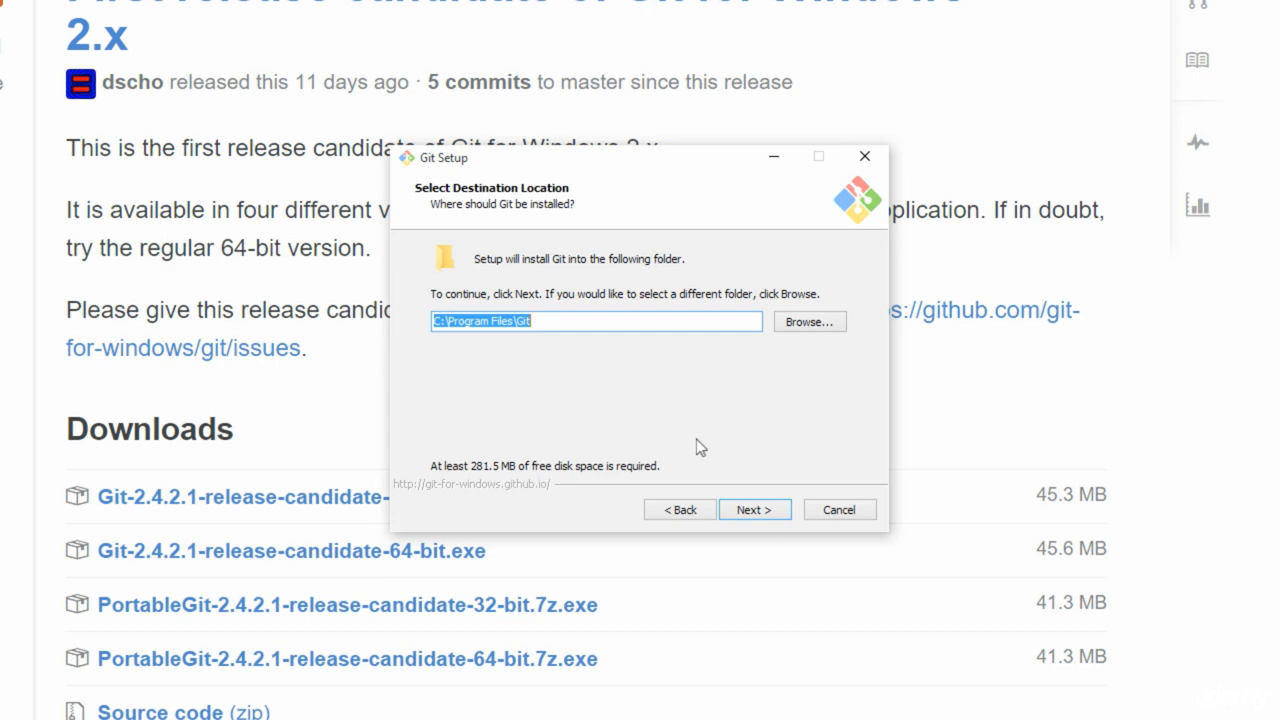
pyautogui.click(497, 388)
pyautogui.click(780, 512)
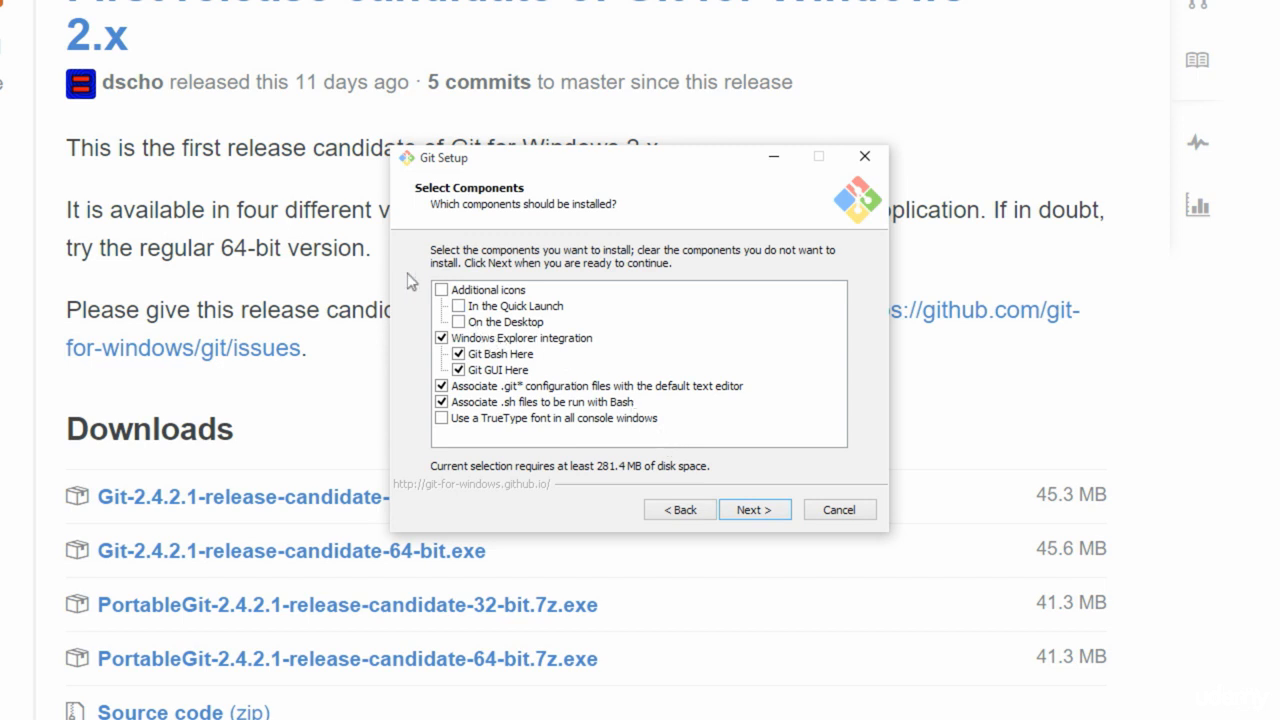
# Add the Additional icons component for Quick Launch and the desktop, and keep Git as the Start Menu folder.
pyautogui.click(440, 290)
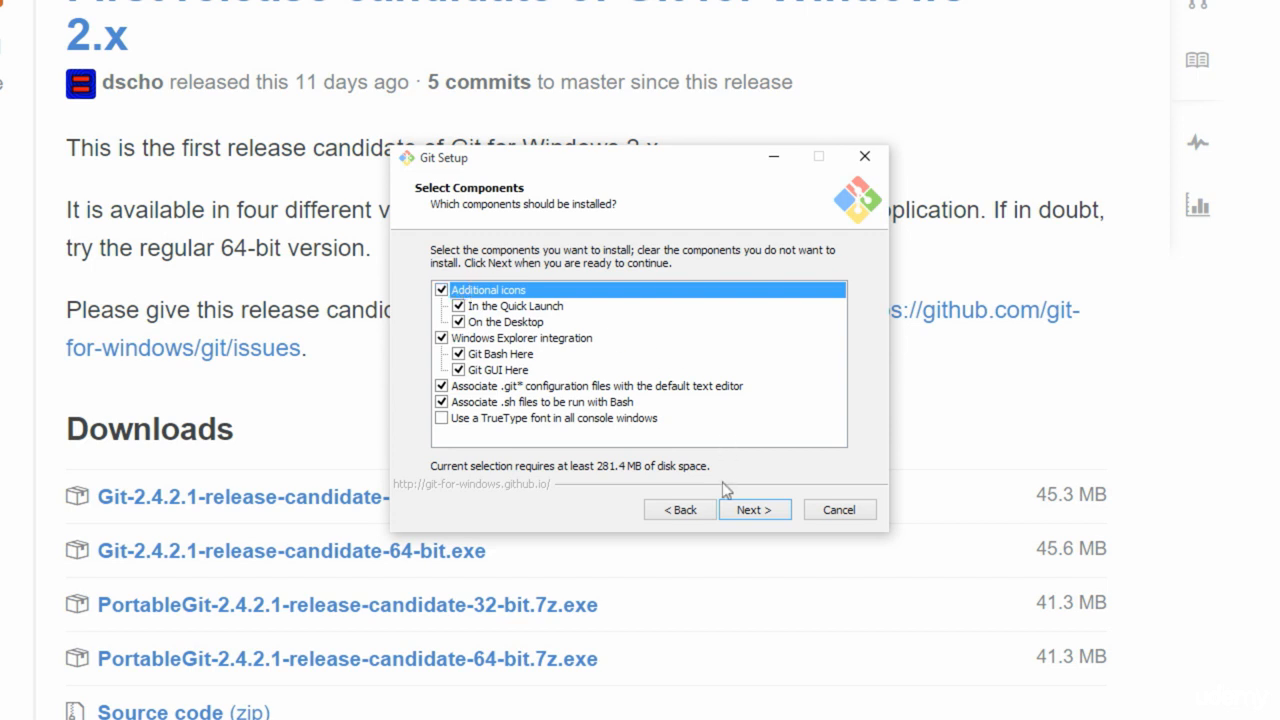
pyautogui.click(761, 516)
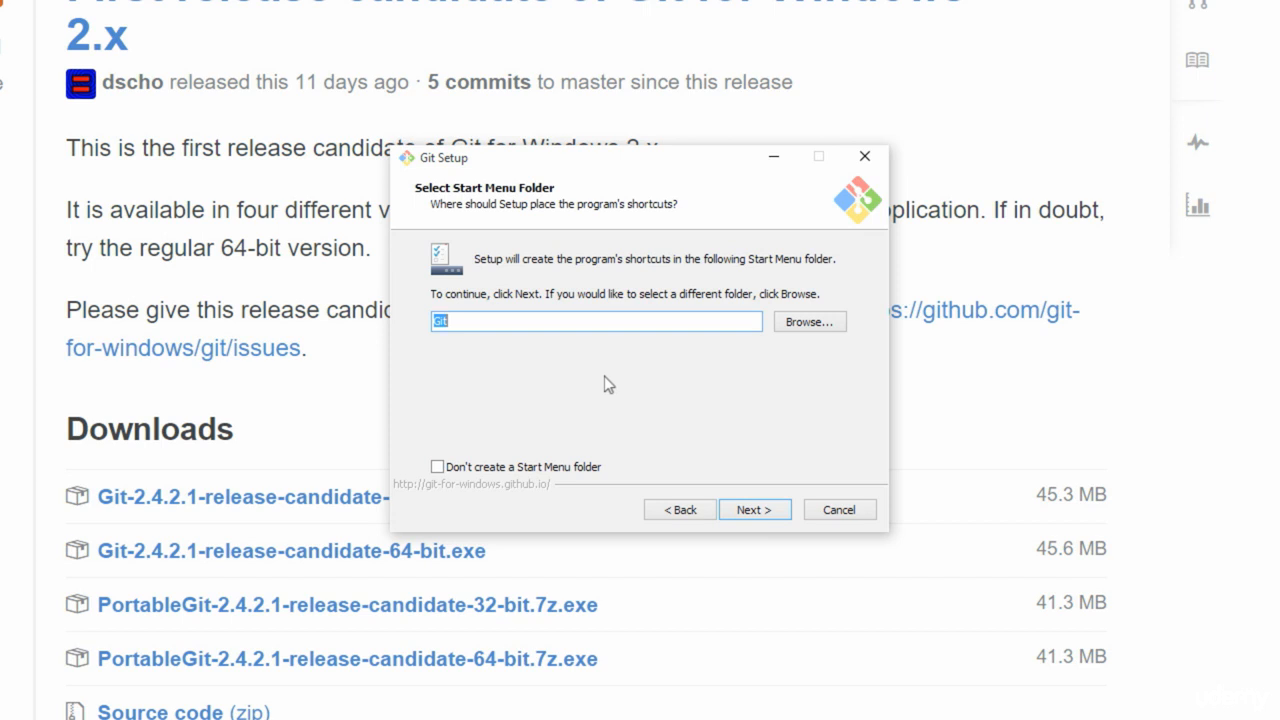
pyautogui.click(771, 511)
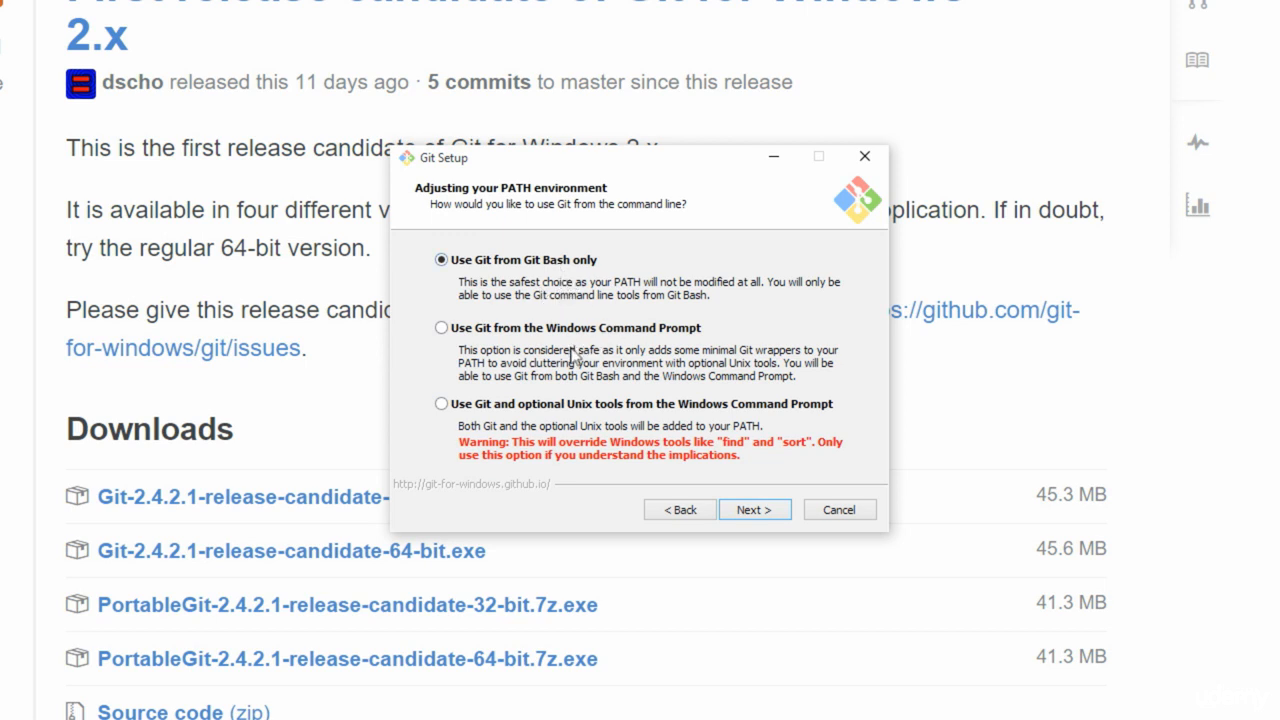
# Choose "Use Git from the Windows Command Prompt" for PATH and "Checkout as-is, commit Unix-style line endings" for line endings.
pyautogui.click(501, 329)
pyautogui.click(753, 510)
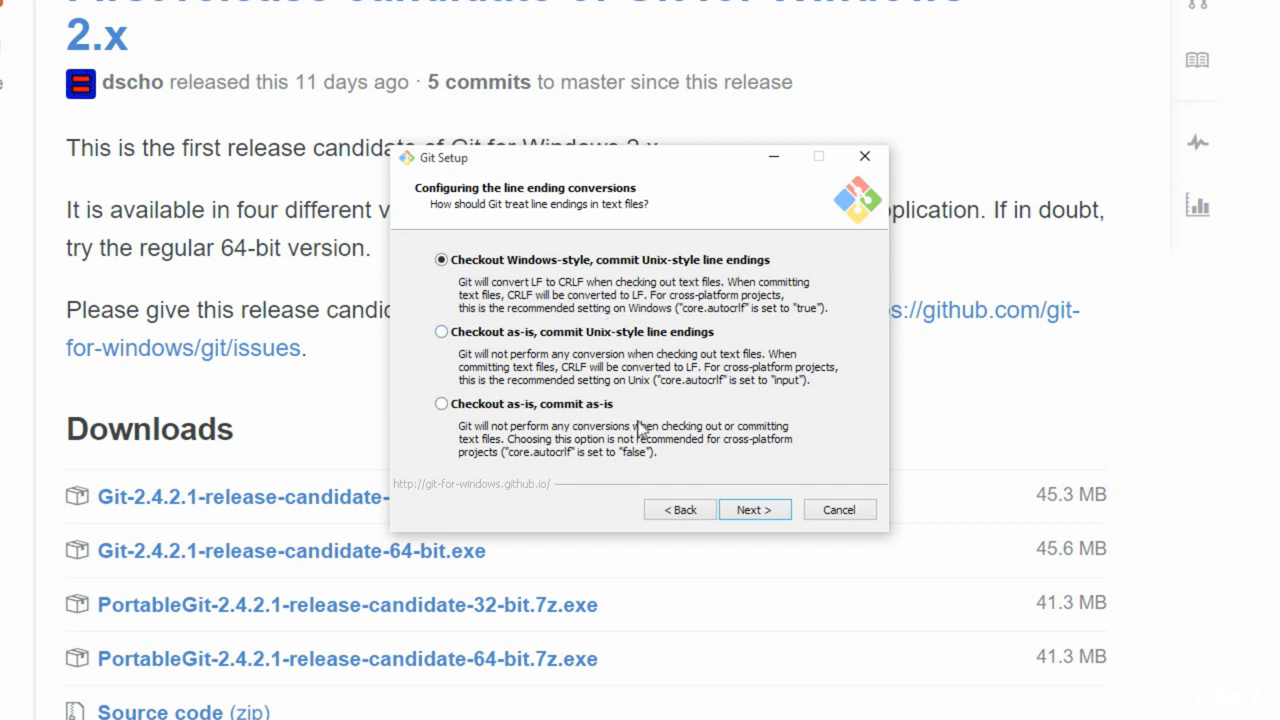
pyautogui.click(530, 331)
pyautogui.click(770, 516)
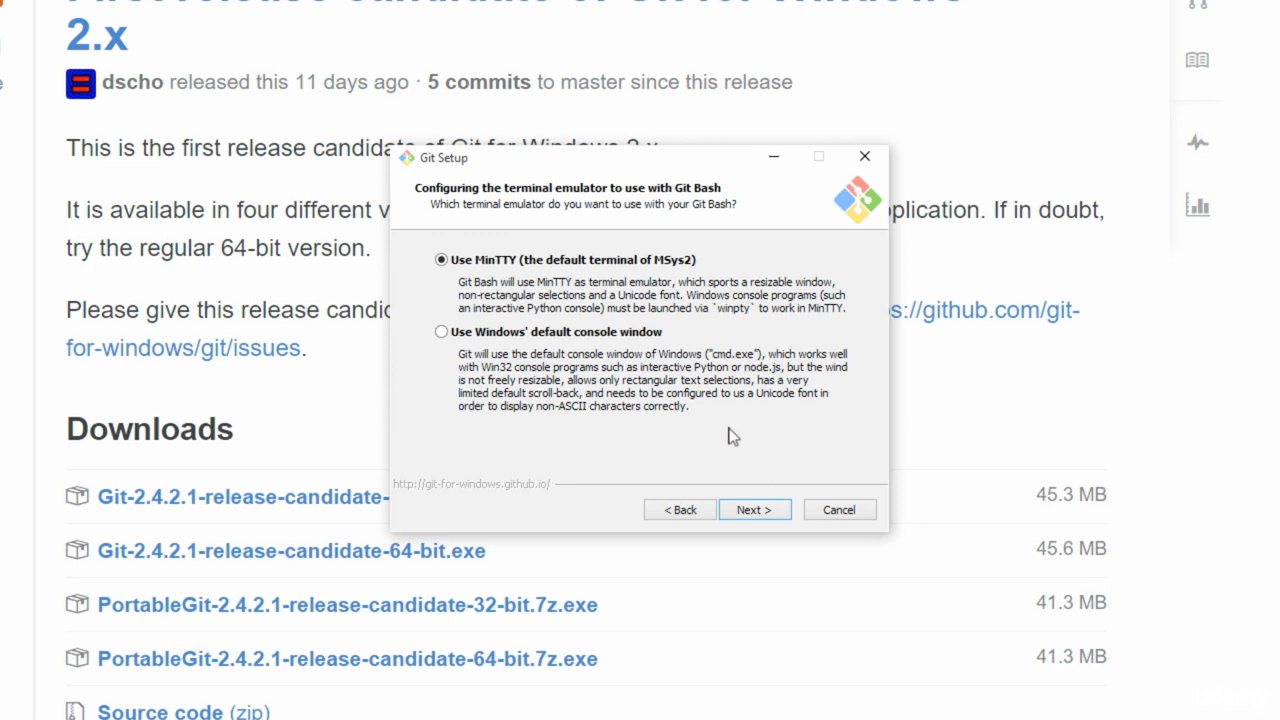
# Install Git with MinTTY as terminal emulator and file system caching disabled, and finish setup without viewing ReleaseNotes.html.
pyautogui.click(753, 515)
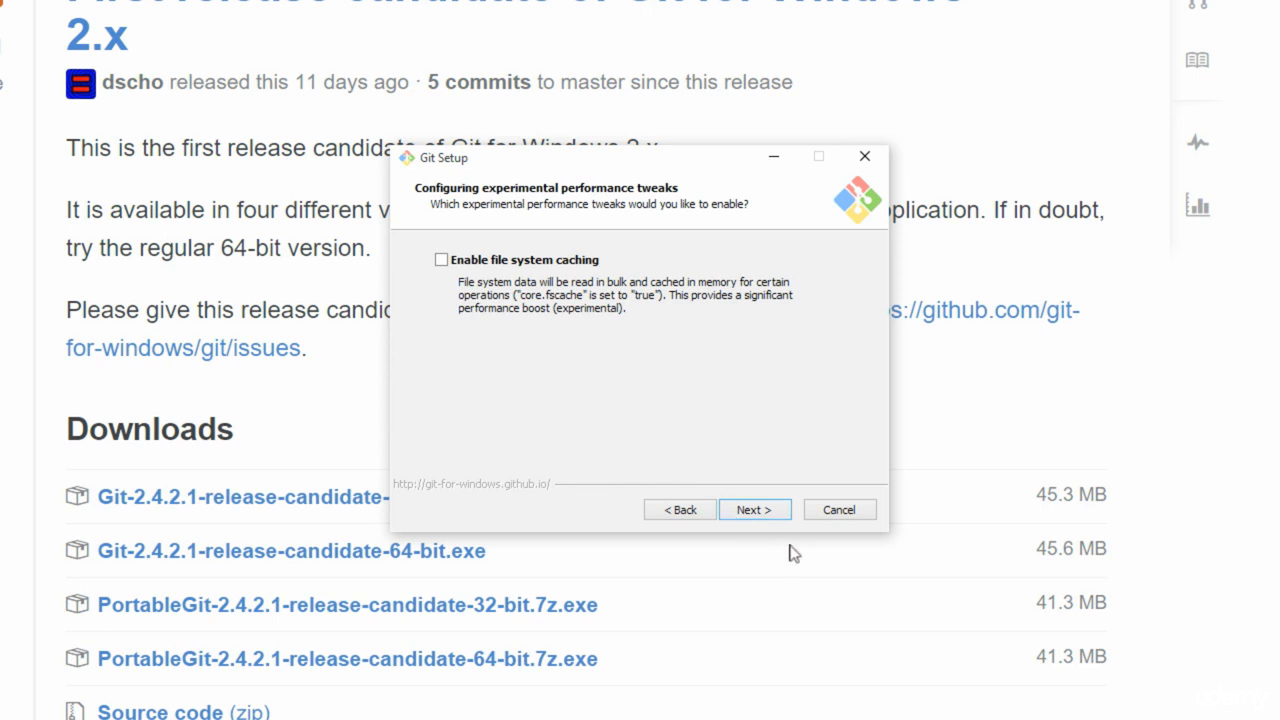
pyautogui.click(755, 510)
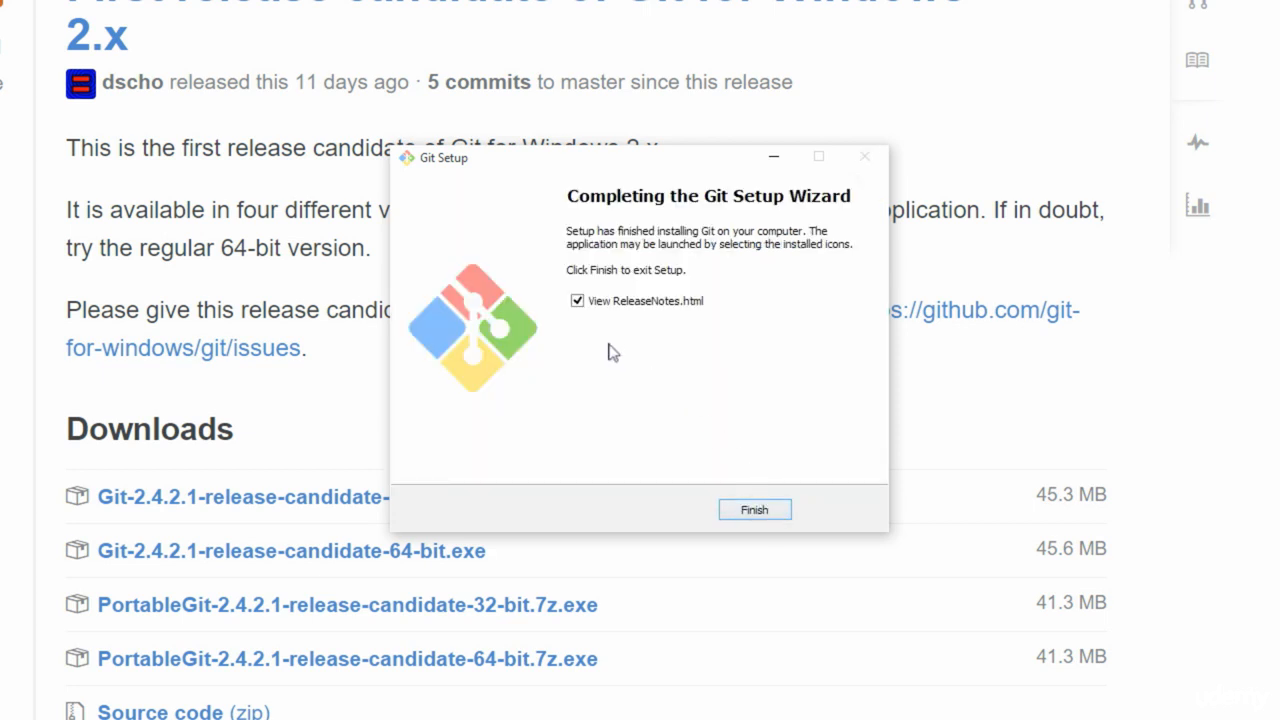
pyautogui.click(574, 303)
pyautogui.click(757, 512)
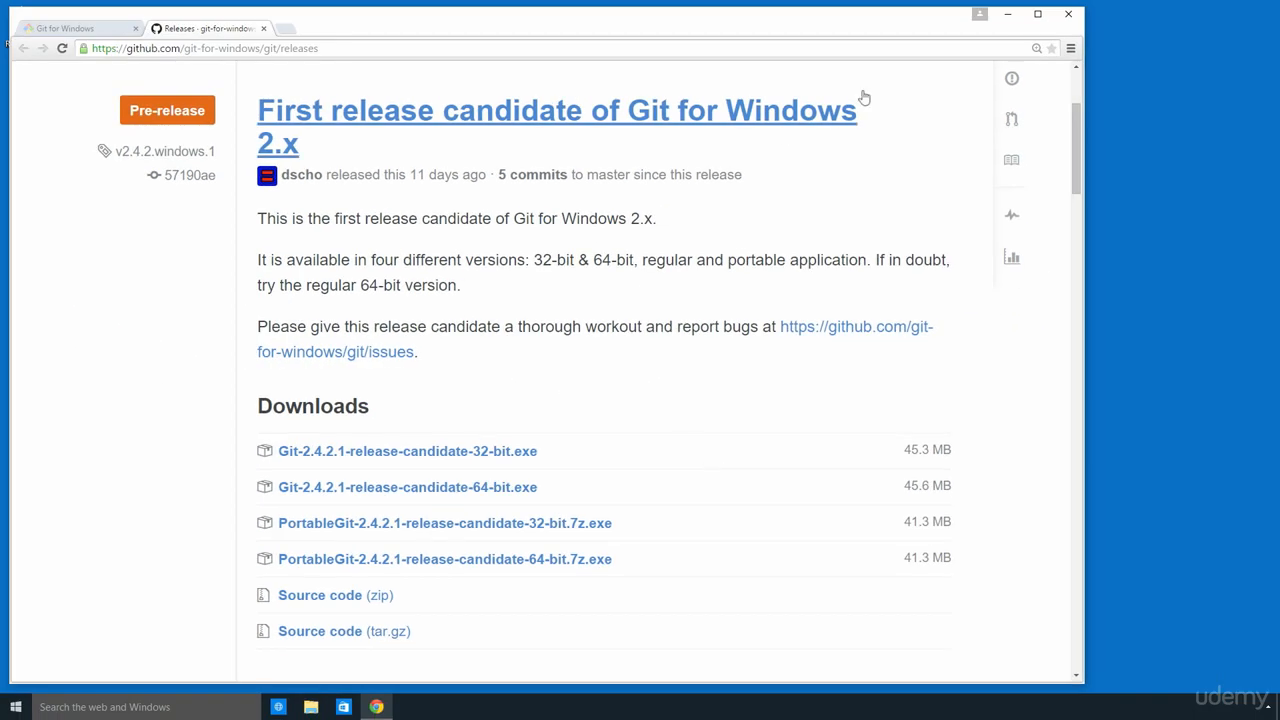
# Close the browser, launch Git Bash from the desktop, and check the installation with git version.
pyautogui.click(1069, 15)
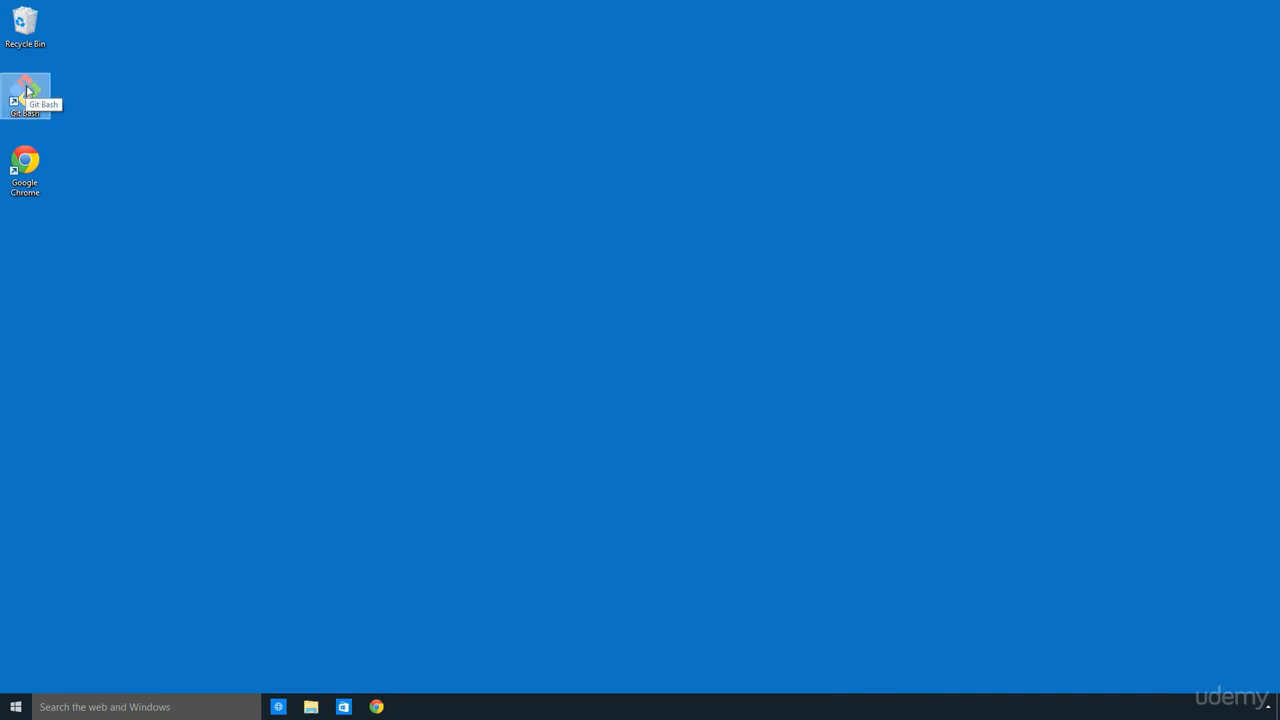
pyautogui.doubleClick(26, 91)
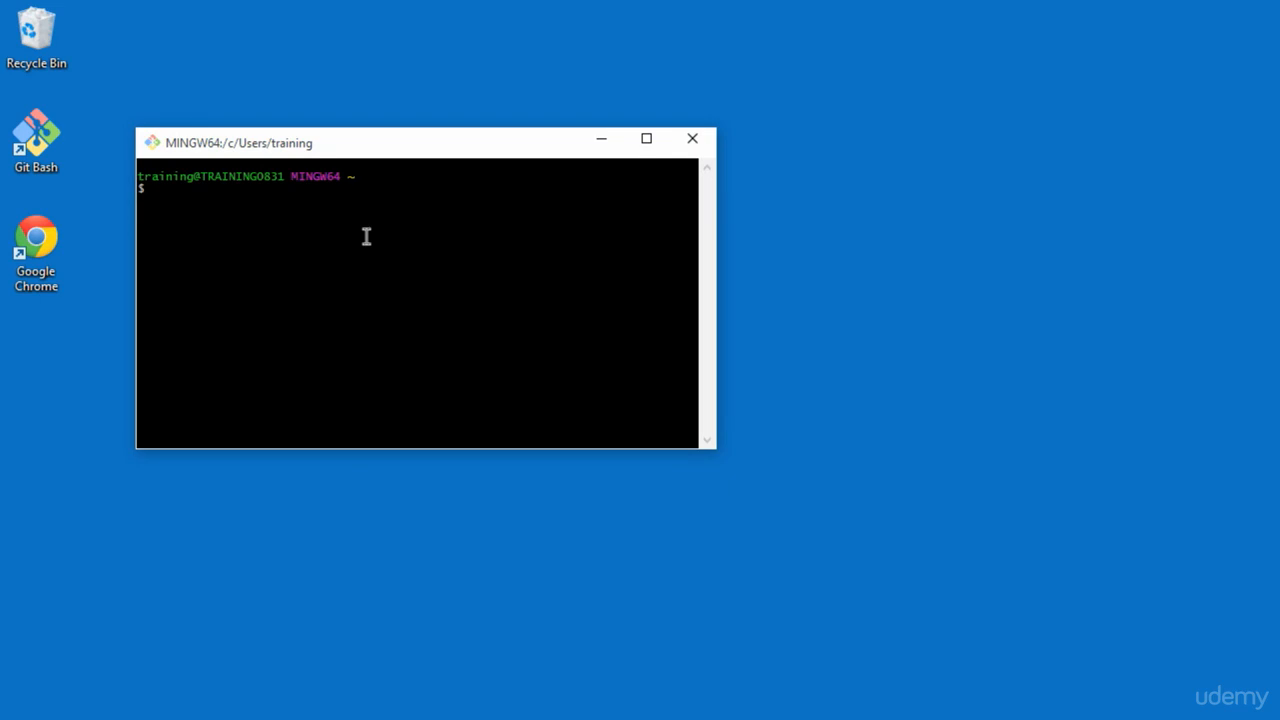
pyautogui.write('git ')
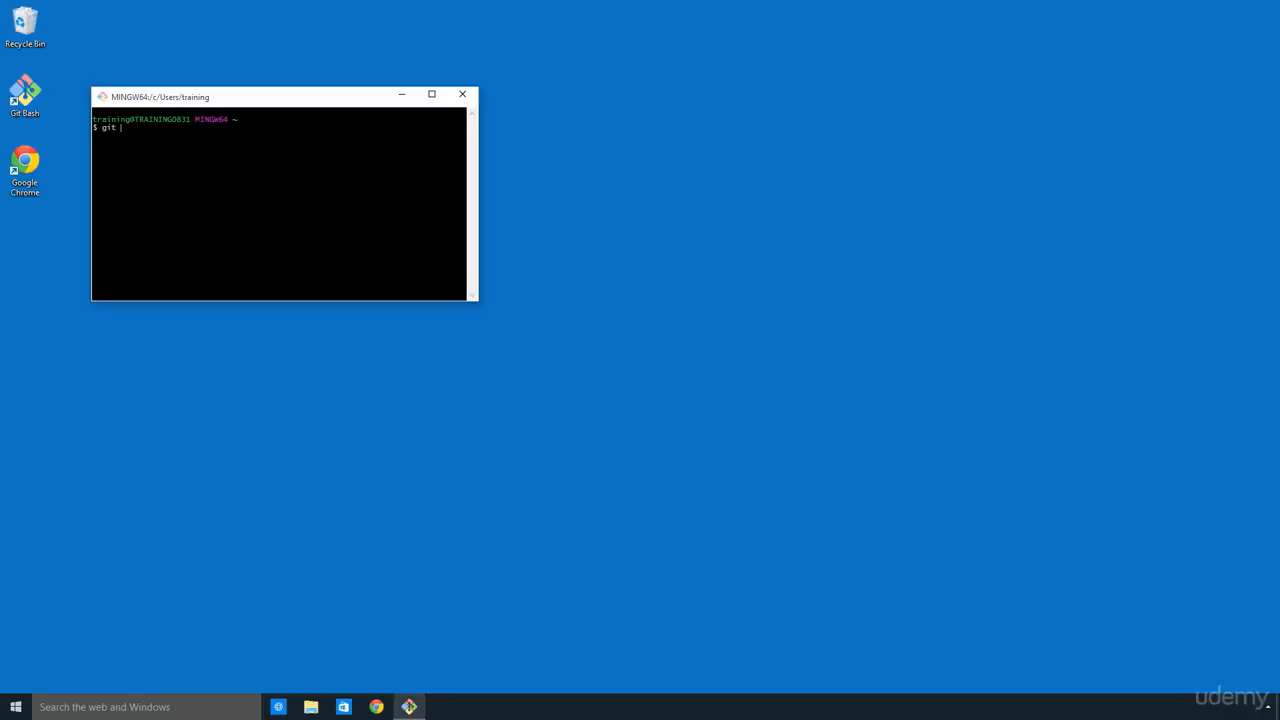
pyautogui.write('version')
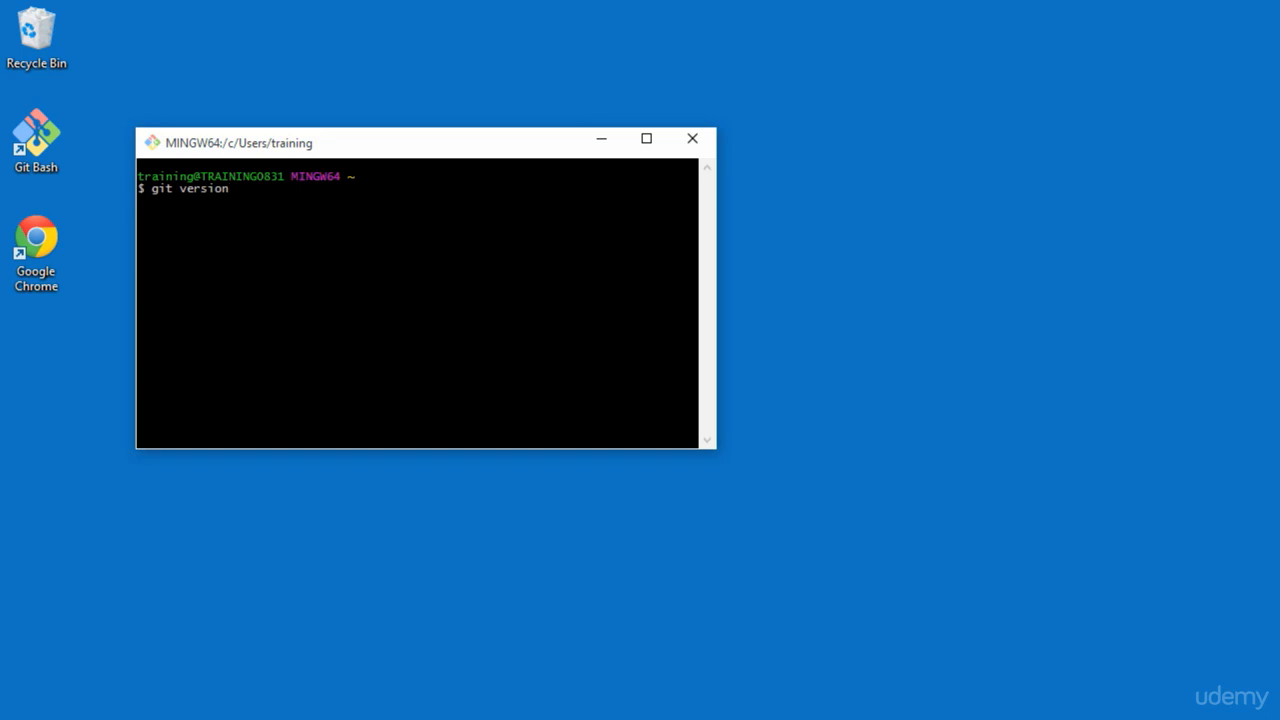
pyautogui.press('Return')
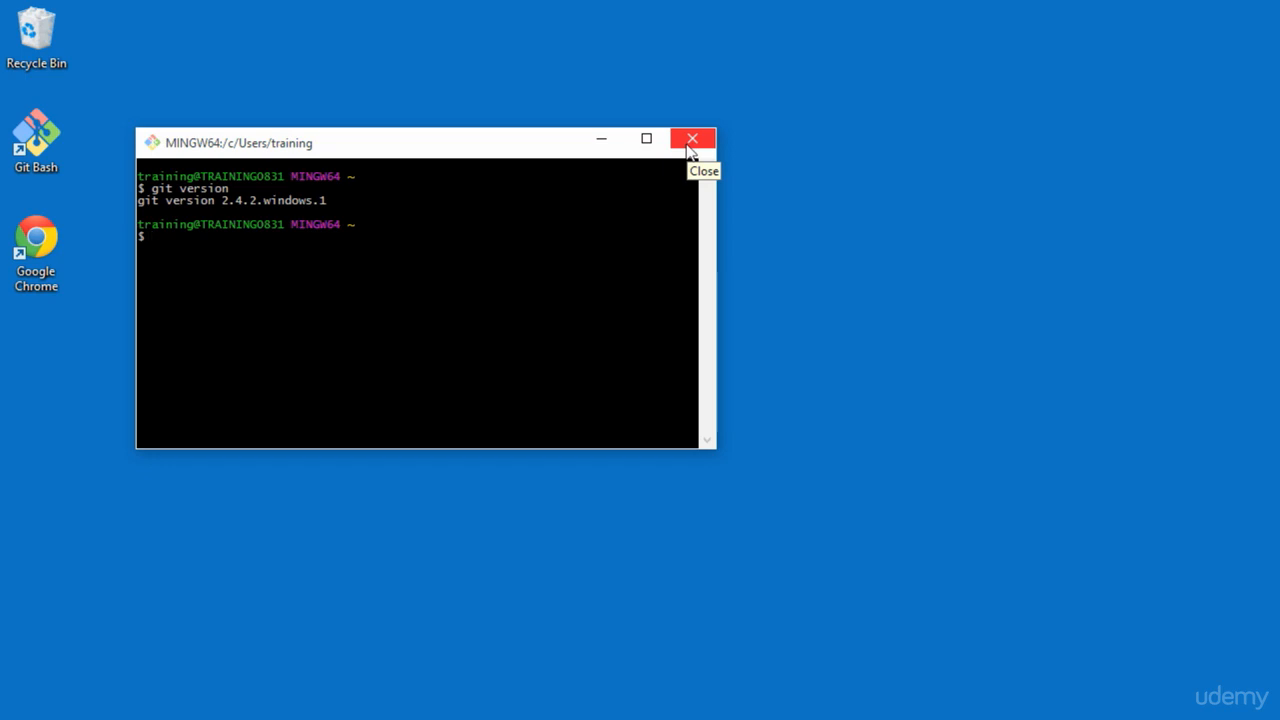
# End the Git Bash session with the exit command.
pyautogui.click(634, 180)
pyautogui.write('exit')
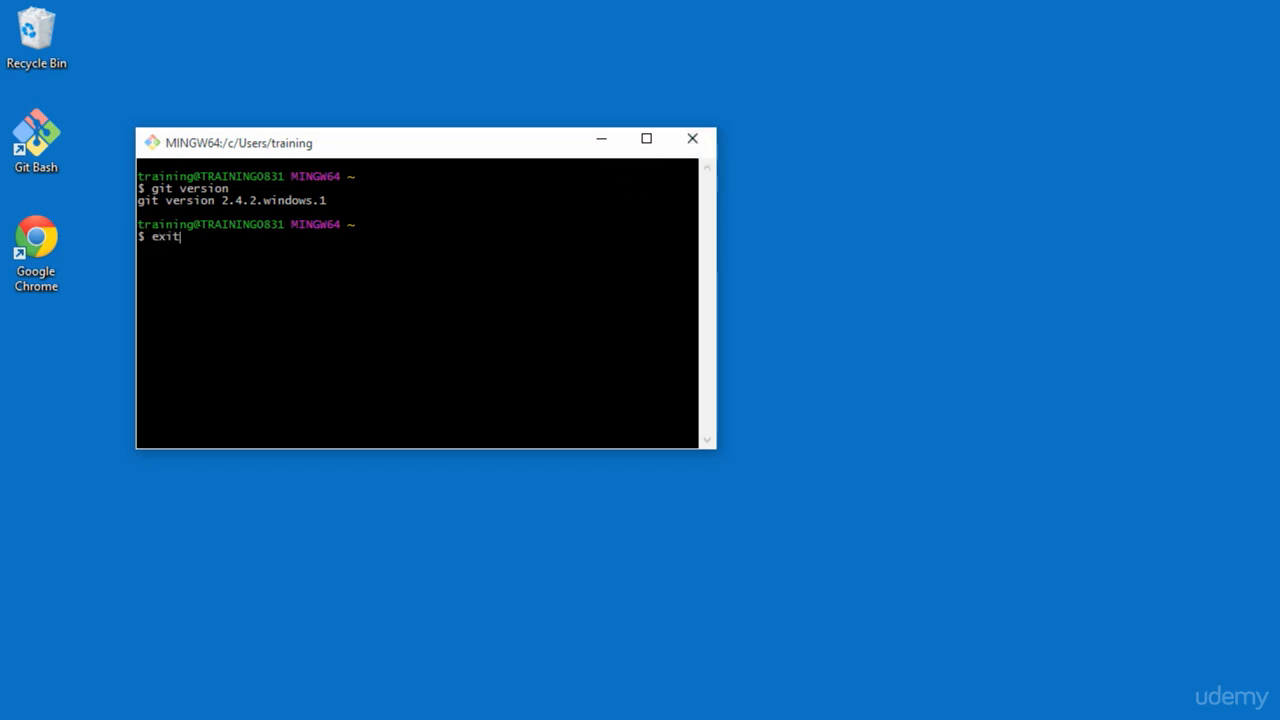
pyautogui.press('Return')
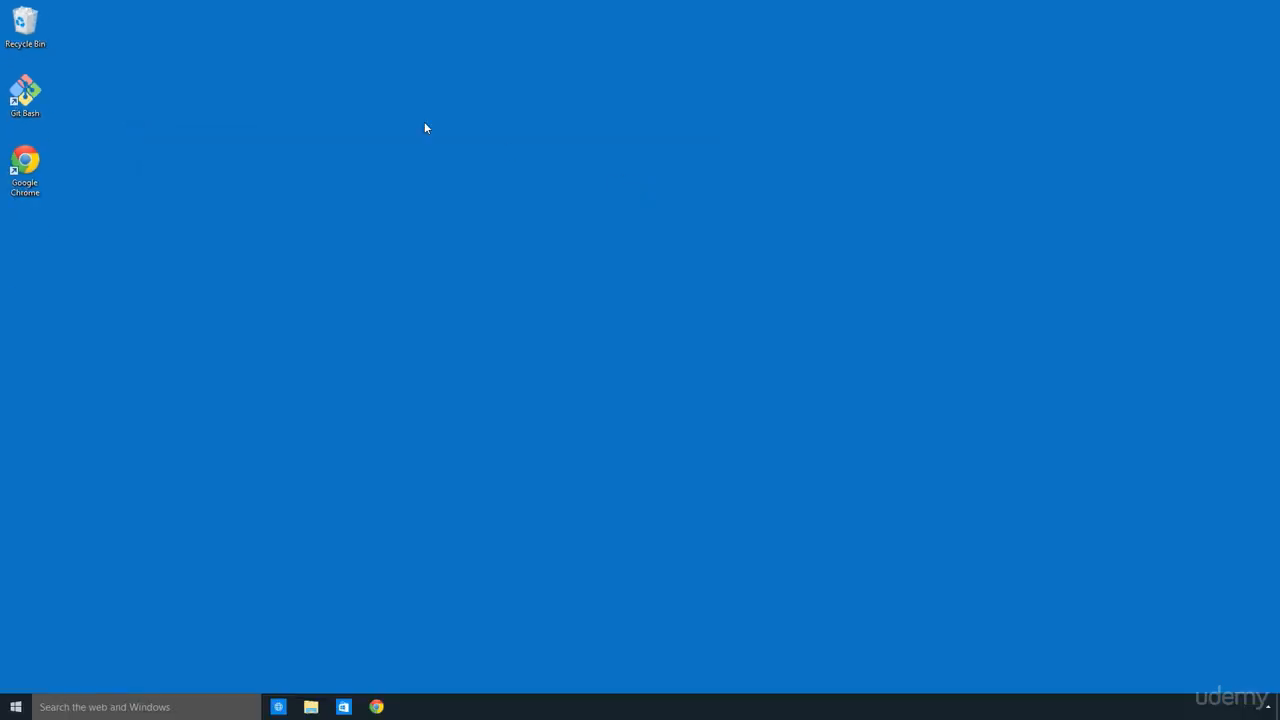